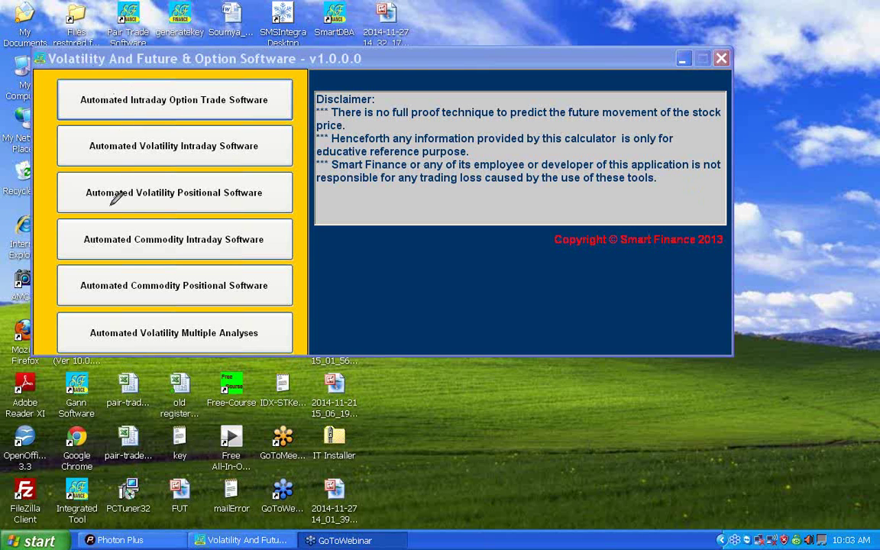
- Annotate the launcher's option trade, volatility intraday and volatility positional tools with underline strokes
left_click_drag(156, 109, 224, 109)
left_click_drag(158, 154, 200, 151)
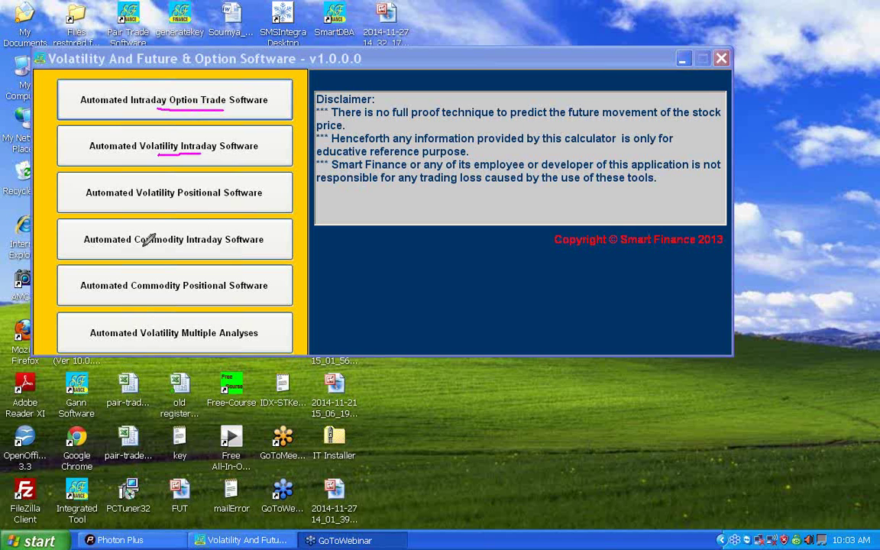
left_click_drag(140, 246, 196, 245)
key("ctrl+z")
left_click_drag(189, 202, 209, 202)
- Mark the commodity positional and multiple analyses tools in the launcher list
left_click_drag(140, 297, 157, 291)
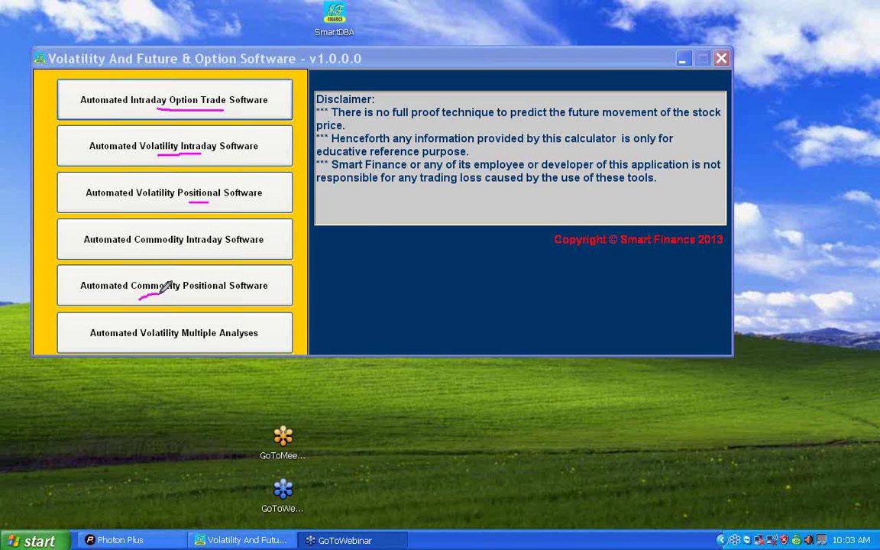
left_click_drag(158, 291, 191, 301)
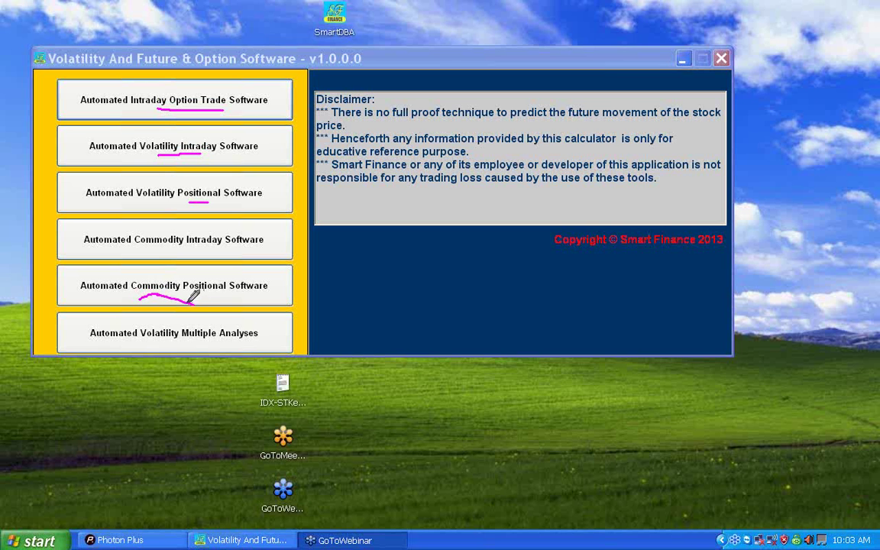
left_click_drag(109, 342, 128, 342)
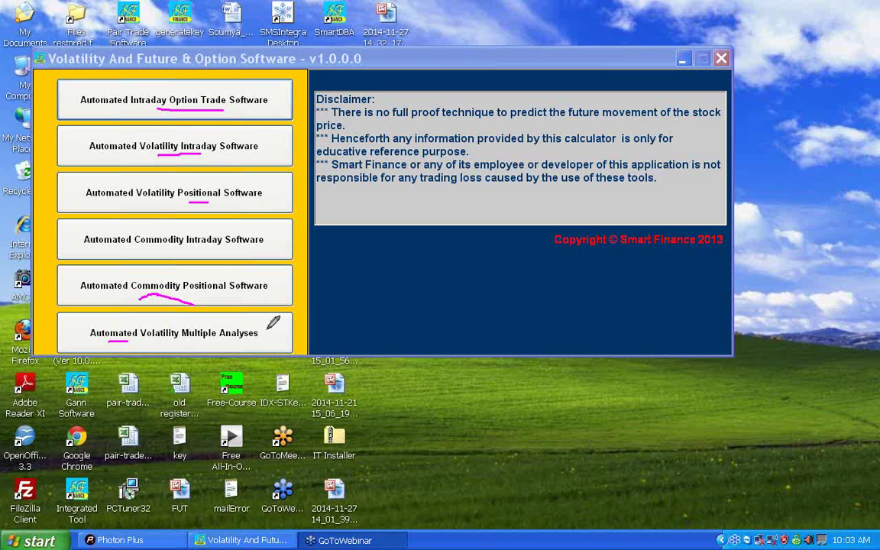
mouse_move(268, 325)
left_mouse_down()
mouse_move(276, 336)
mouse_move(275, 316)
mouse_move(290, 319)
left_mouse_up()
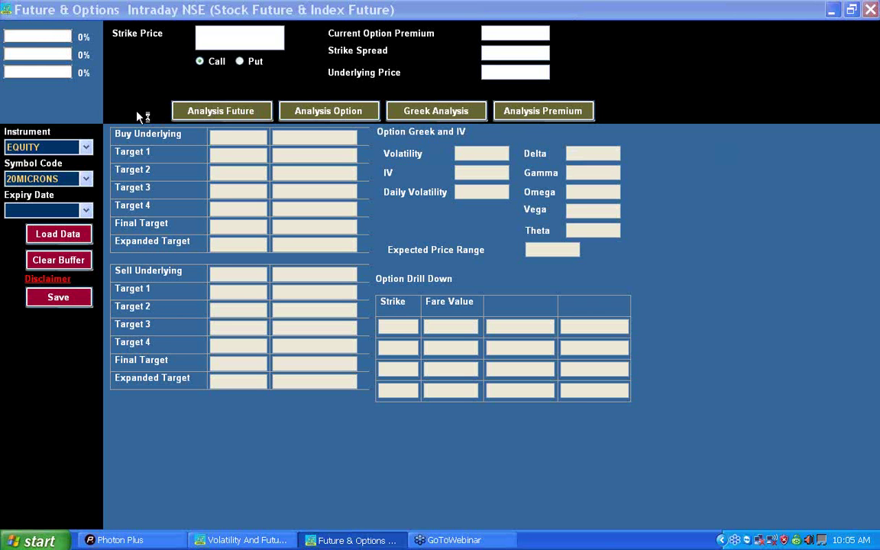
- Set Instrument to INDEX FUTURE and load BANKNIFTY data for the 24DEC2014 expiry
left_click(241, 540)
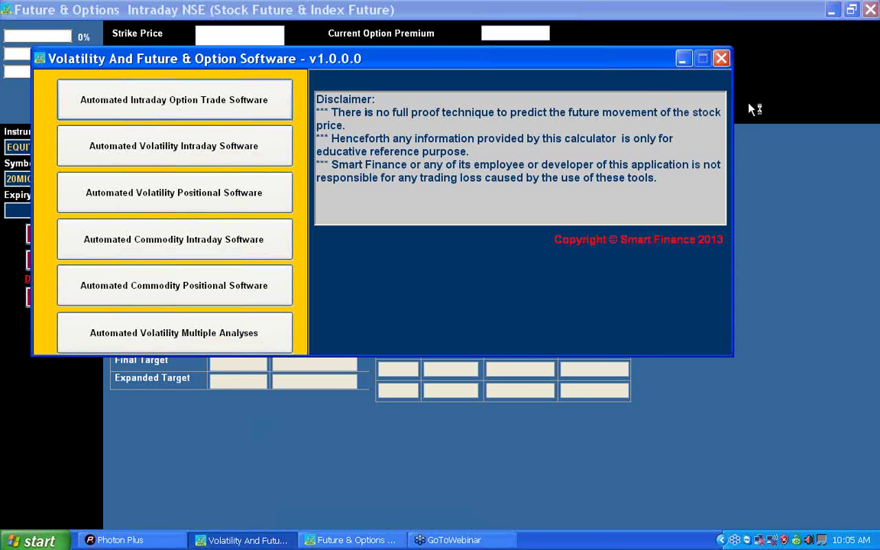
left_click(683, 60)
left_click(86, 147)
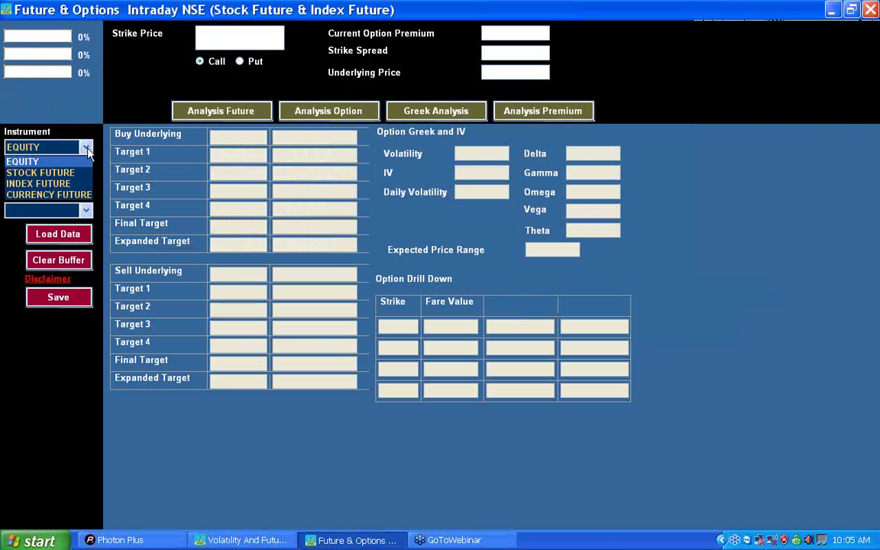
left_click(65, 184)
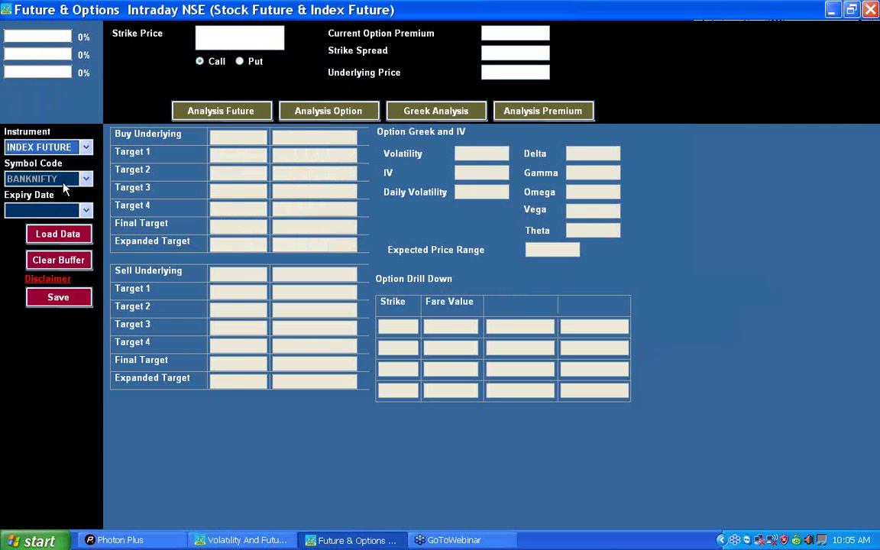
left_click(85, 149)
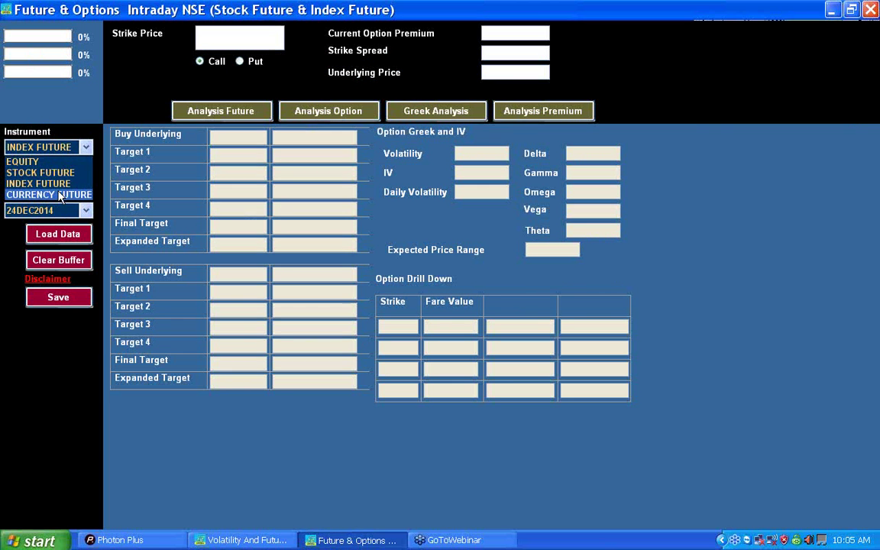
left_click(65, 170)
left_click(85, 147)
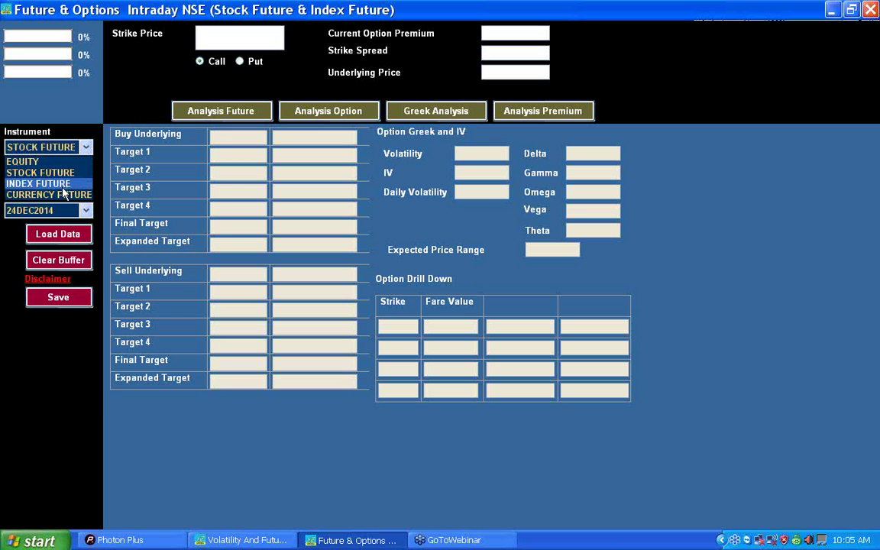
left_click(66, 184)
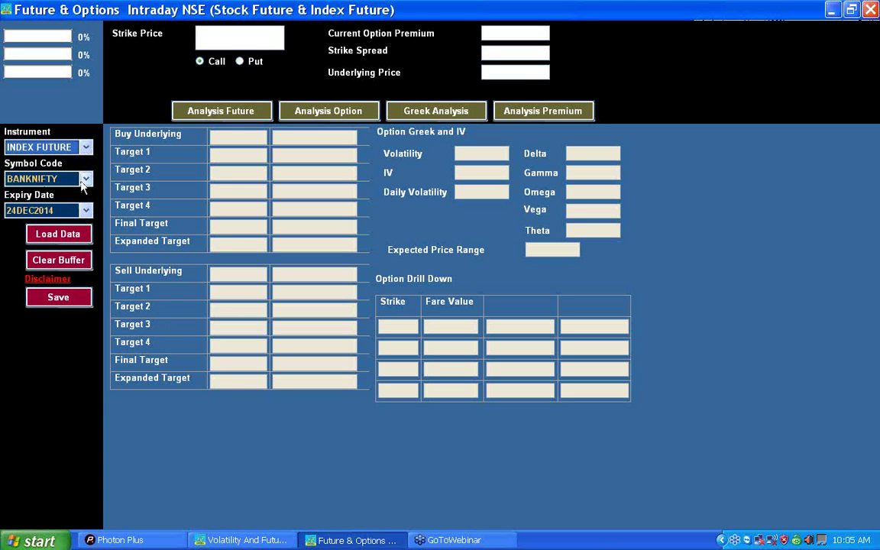
left_click(74, 238)
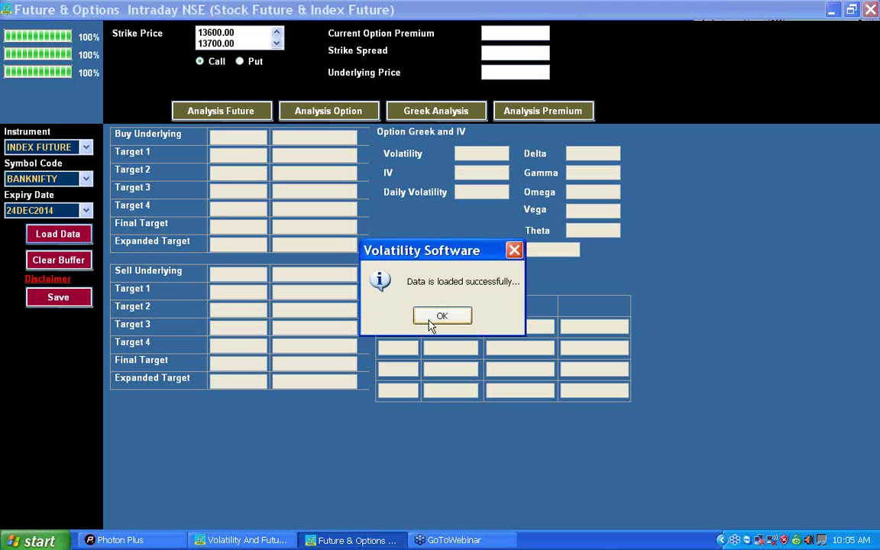
- Choose the 18500.00 Call strike and run both the future and option analyses
left_click(429, 321)
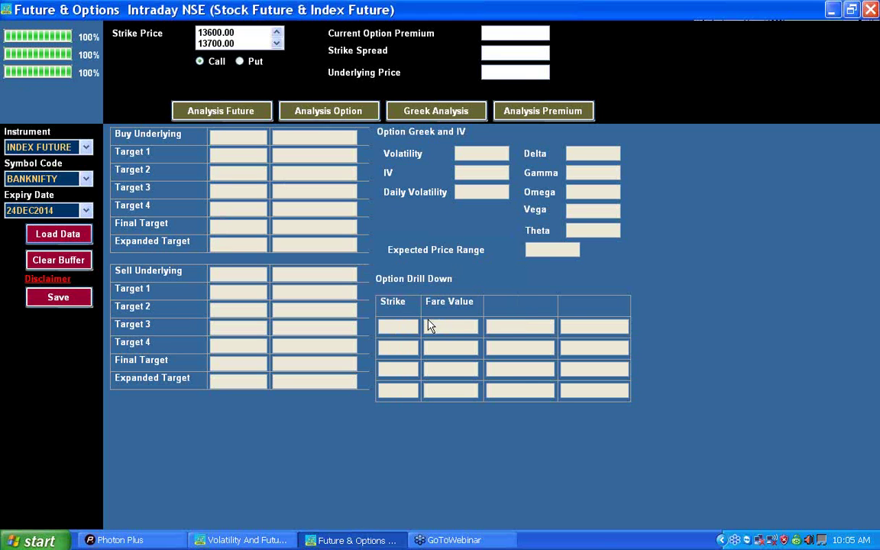
left_click(218, 43)
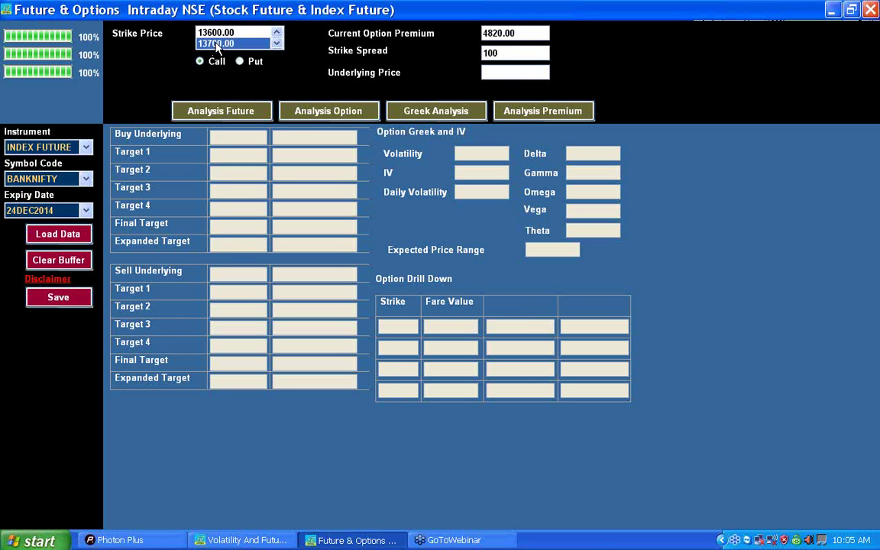
key("Down")
key("Down")
key("Down")
key("Down")
key("Down")
key("Down")
key("Down")
key("Down")
key("Down")
key("Down")
key("Down")
key("Down")
key("Down")
key("Down")
key("Down")
key("Down")
key("Down")
key("Down")
key("Down")
key("Down")
key("Down")
key("Down")
key("Down")
key("Down")
key("Down")
key("Down")
key("Down")
key("Down")
key("Down")
key("Down")
key("Down")
key("Down")
key("Down")
key("Down")
key("Down")
key("Down")
key("Down")
key("Down")
key("Down")
key("Down")
key("Down")
key("Down")
key("Down")
key("Down")
left_click(203, 33)
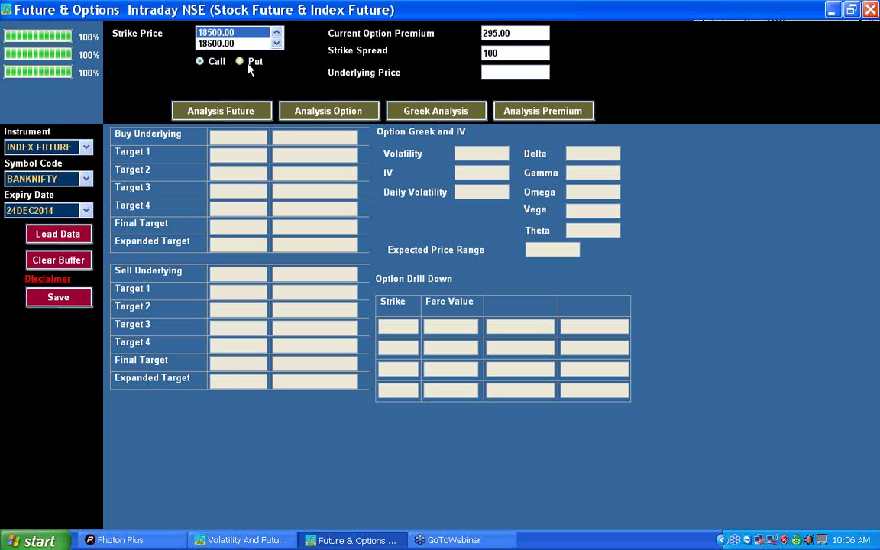
left_click(212, 113)
left_click(343, 112)
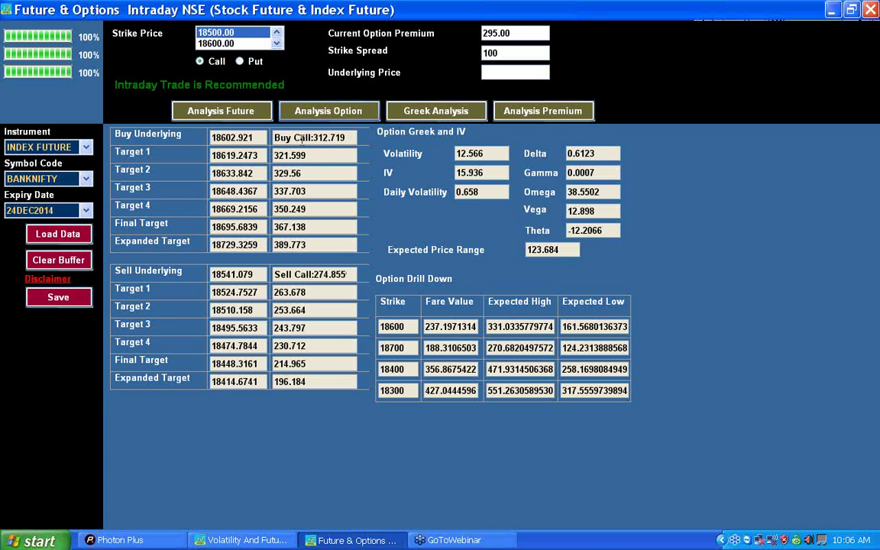
left_click_drag(483, 153, 453, 194)
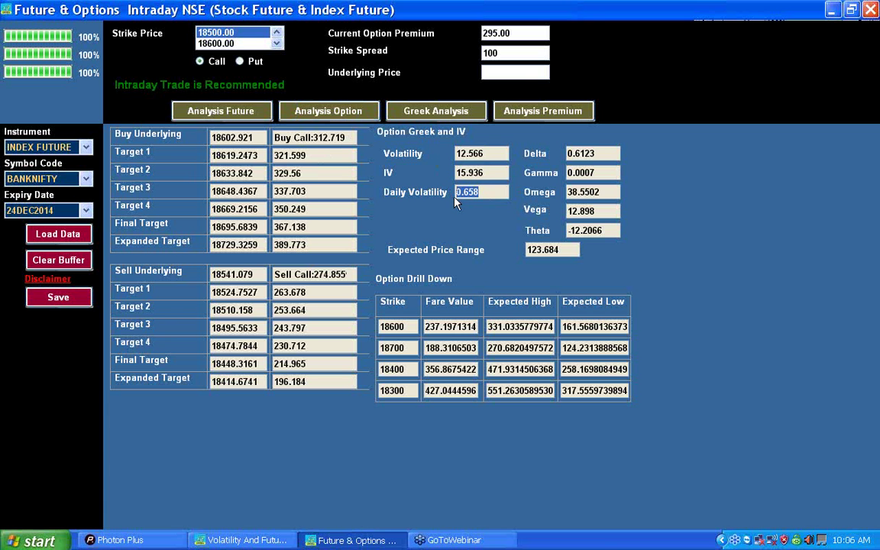
left_click(789, 165)
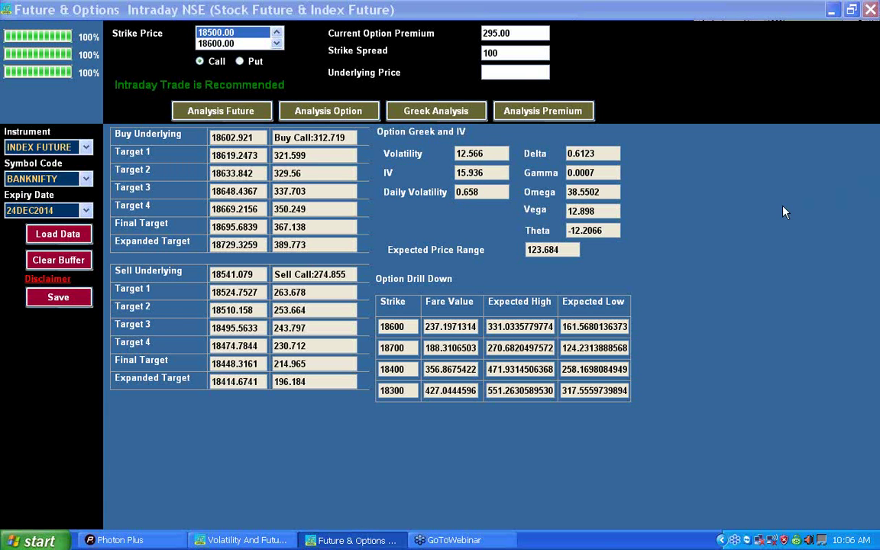
mouse_move(547, 147)
left_mouse_down()
mouse_move(525, 187)
mouse_move(571, 230)
mouse_move(642, 187)
mouse_move(593, 139)
left_mouse_up()
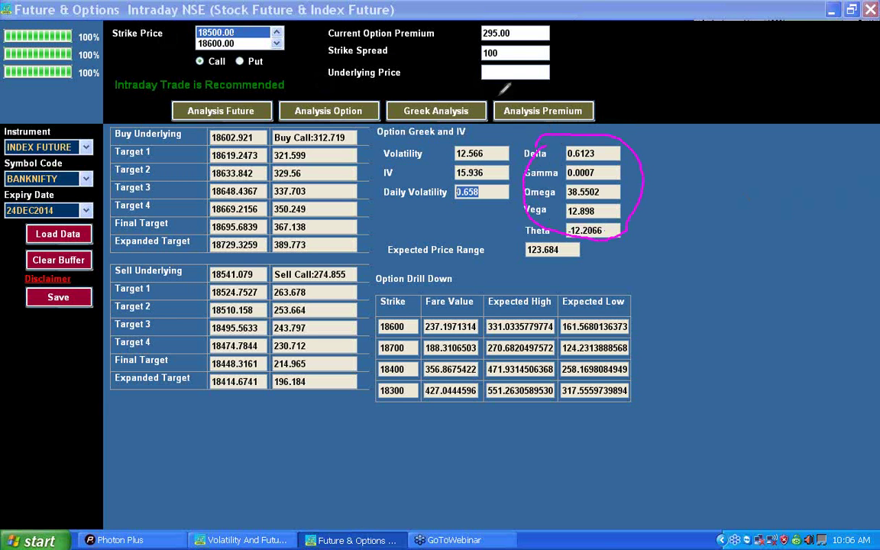
mouse_move(511, 27)
left_mouse_down()
mouse_move(489, 18)
mouse_move(516, 35)
left_mouse_up()
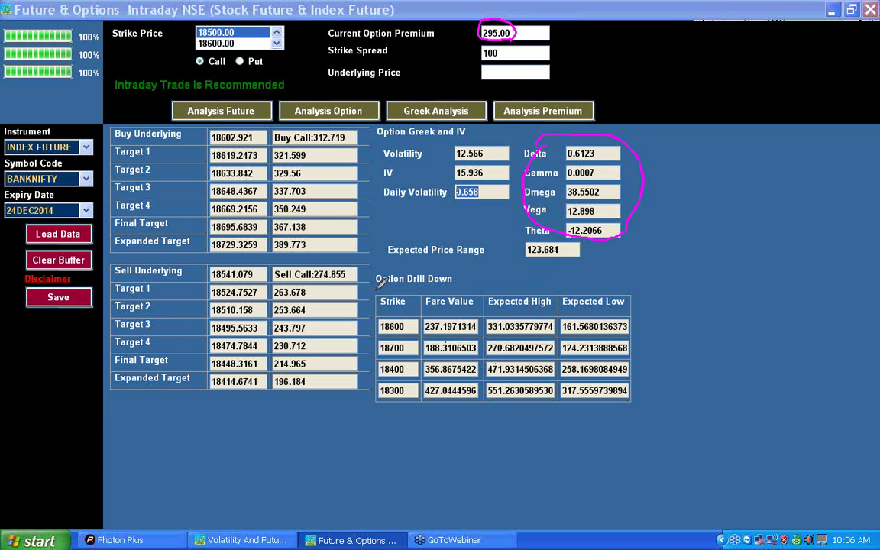
left_click_drag(376, 286, 410, 280)
mouse_move(457, 289)
left_mouse_down()
mouse_move(464, 279)
mouse_move(526, 280)
left_mouse_up()
left_click_drag(599, 285, 610, 279)
- Minimize the option analysis window and launch the volatility intraday tool from the launcher
left_click(832, 10)
left_click(252, 541)
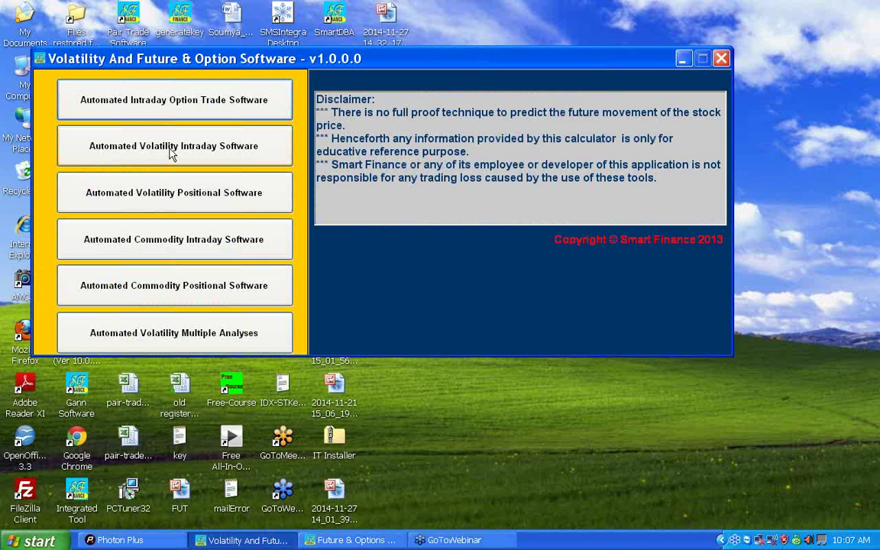
left_click(172, 149)
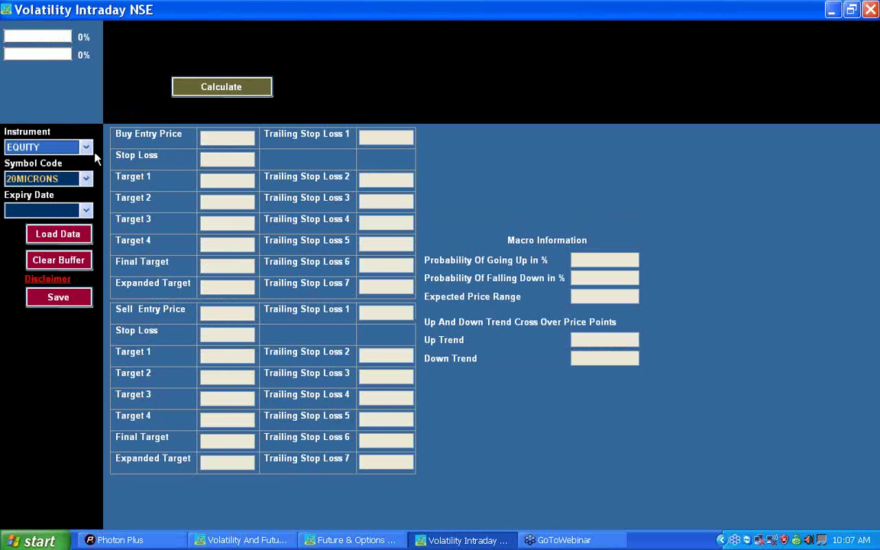
- Set Instrument to EQUITY and Symbol Code to ACC
left_click(85, 147)
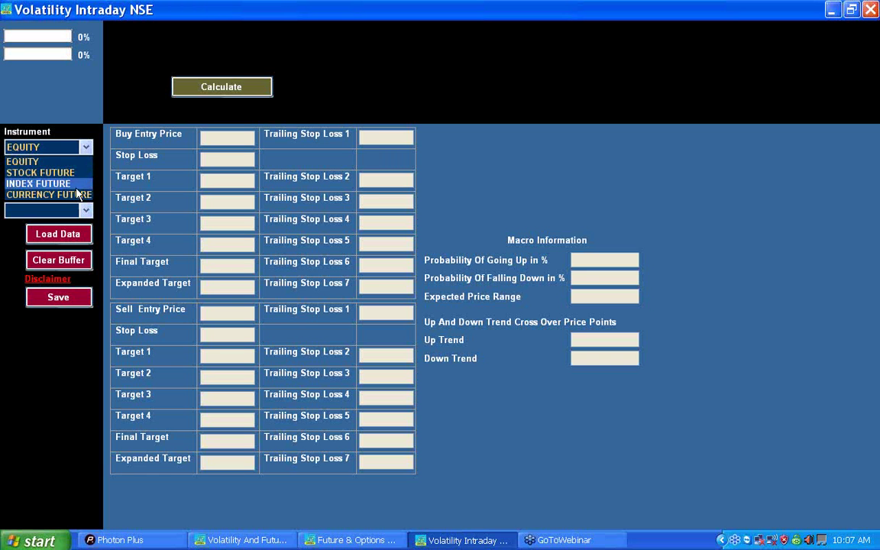
left_click(46, 162)
left_click(86, 179)
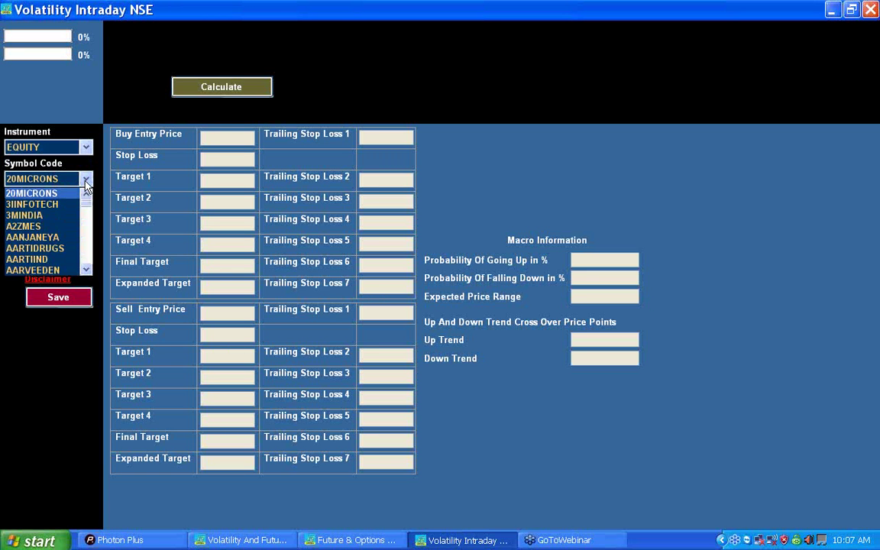
scroll(44, 232, "down", 2)
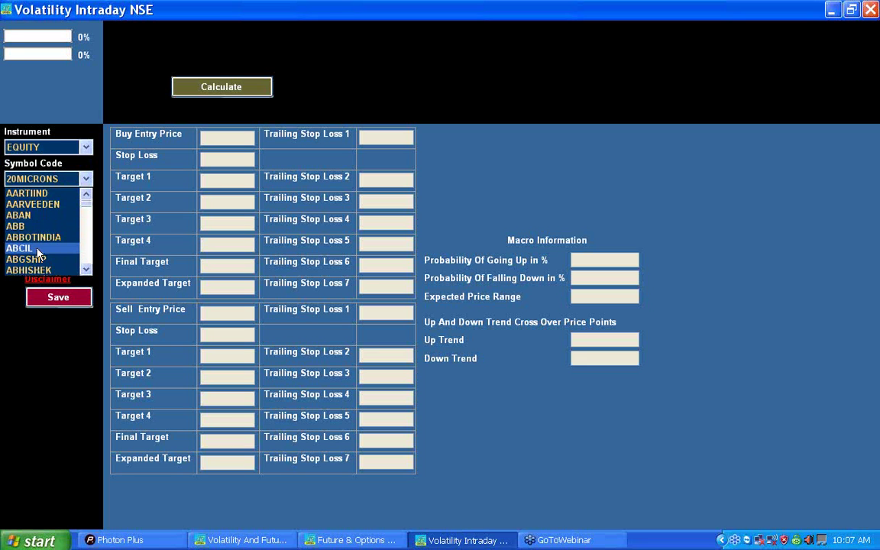
scroll(40, 239, "down", 1)
left_click(44, 239)
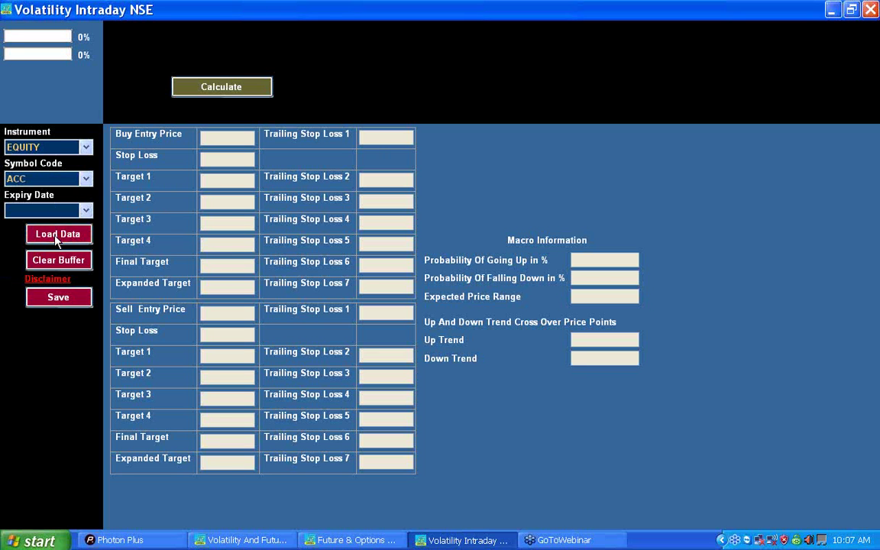
- Load ACC market data and calculate its intraday targets and stop losses
left_click(57, 234)
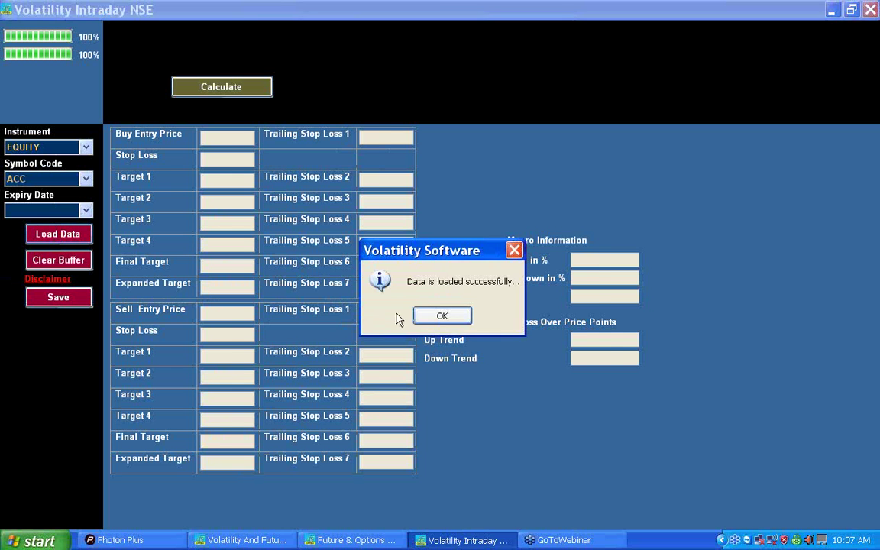
left_click(442, 316)
left_click(213, 86)
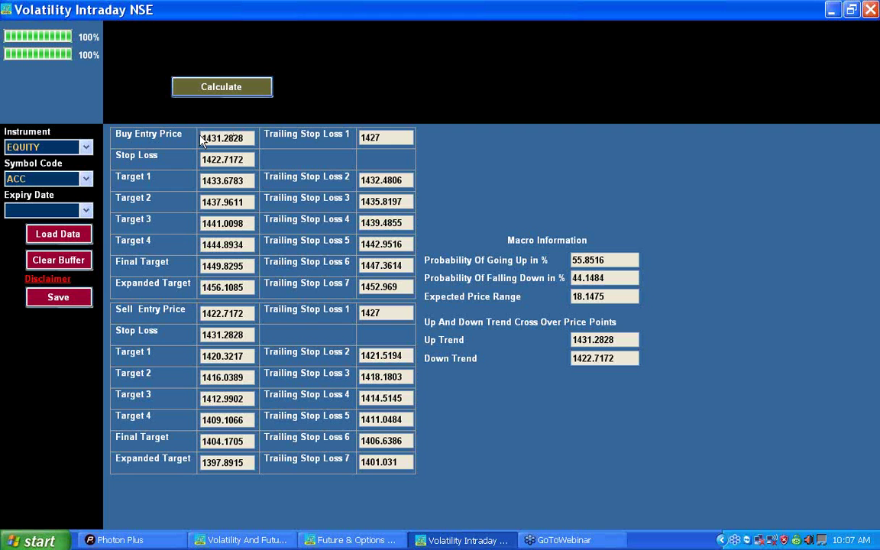
- Highlight the stop-loss and sell entry values and annotate the Macro Information probabilities
double_click(366, 137)
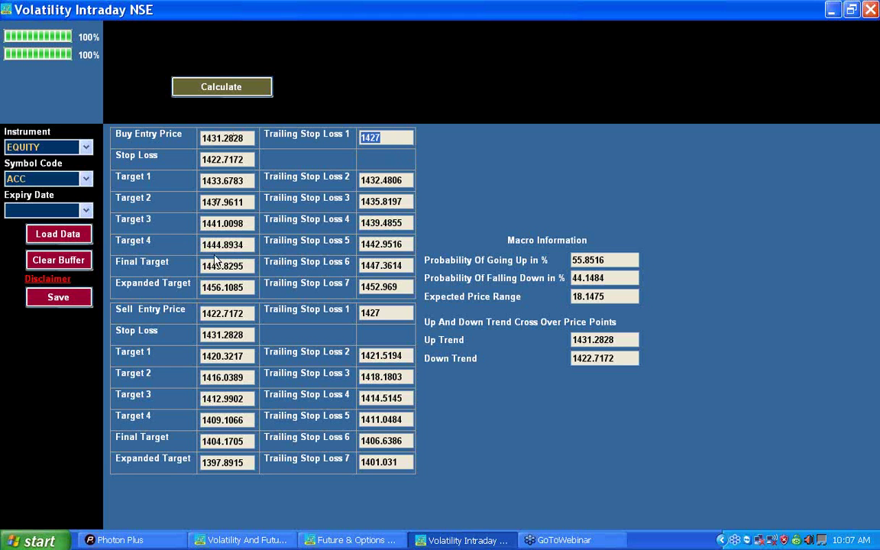
double_click(248, 316)
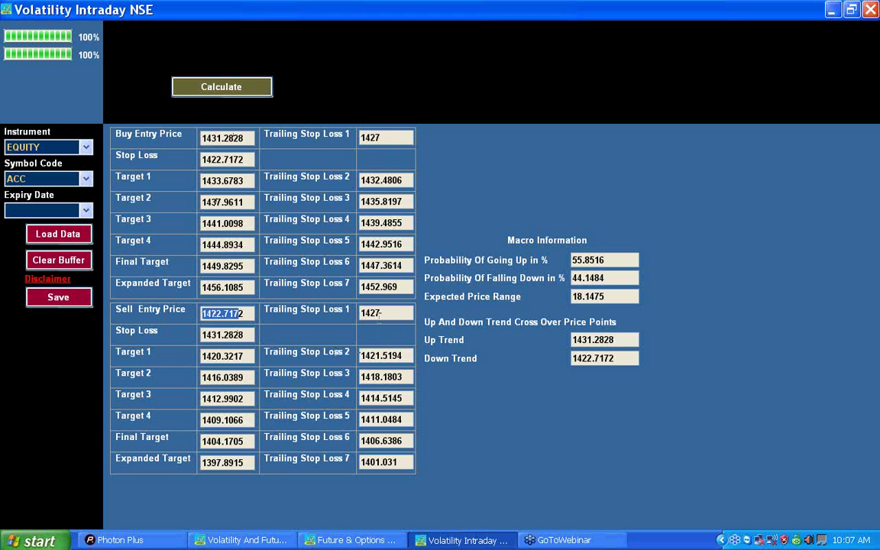
key("Tab")
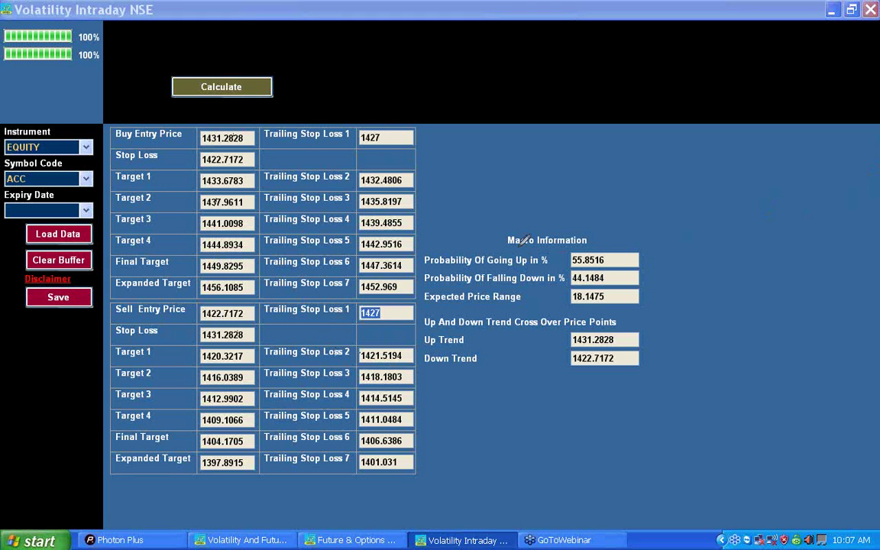
left_click_drag(509, 247, 531, 245)
left_click_drag(506, 269, 523, 269)
mouse_move(622, 257)
left_mouse_down()
mouse_move(635, 261)
mouse_move(630, 282)
left_mouse_up()
- Restore the intraday calculator and set Instrument to CURRENCY FUTURE
left_click(833, 11)
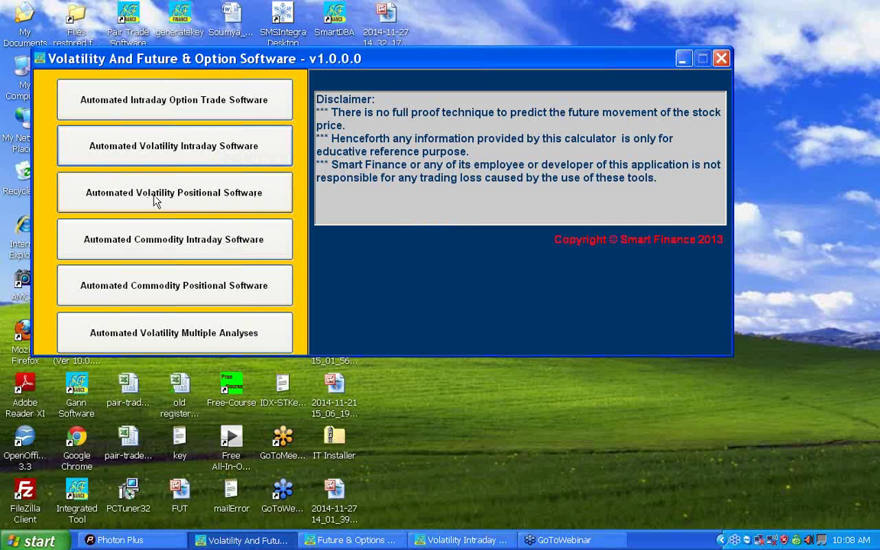
left_click(460, 540)
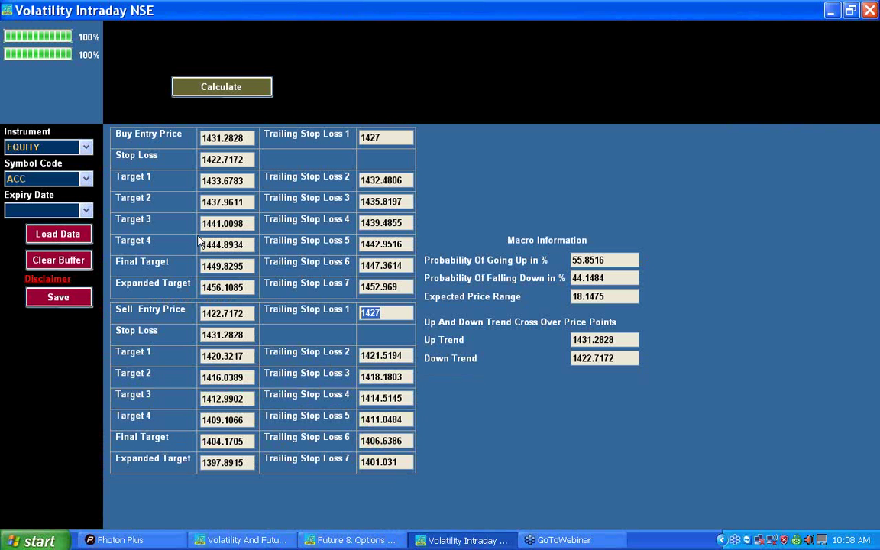
left_click(85, 146)
left_click(72, 173)
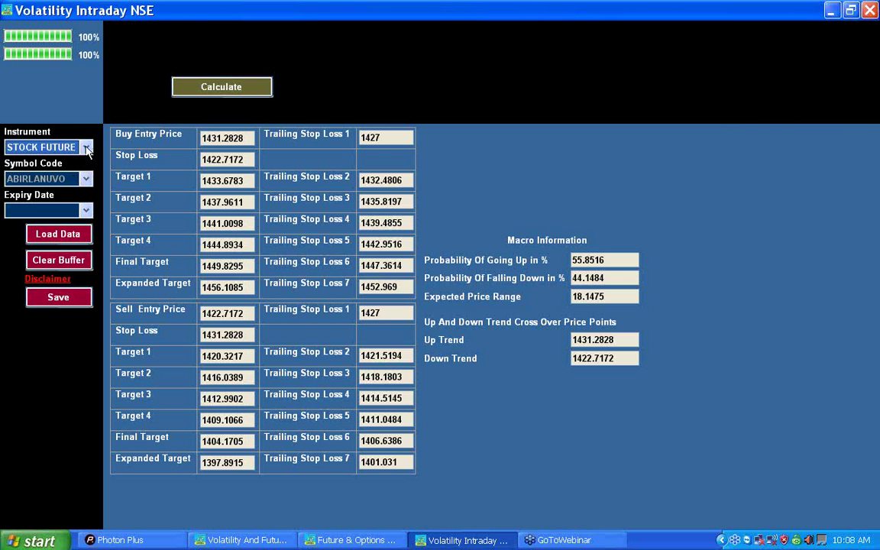
left_click(86, 147)
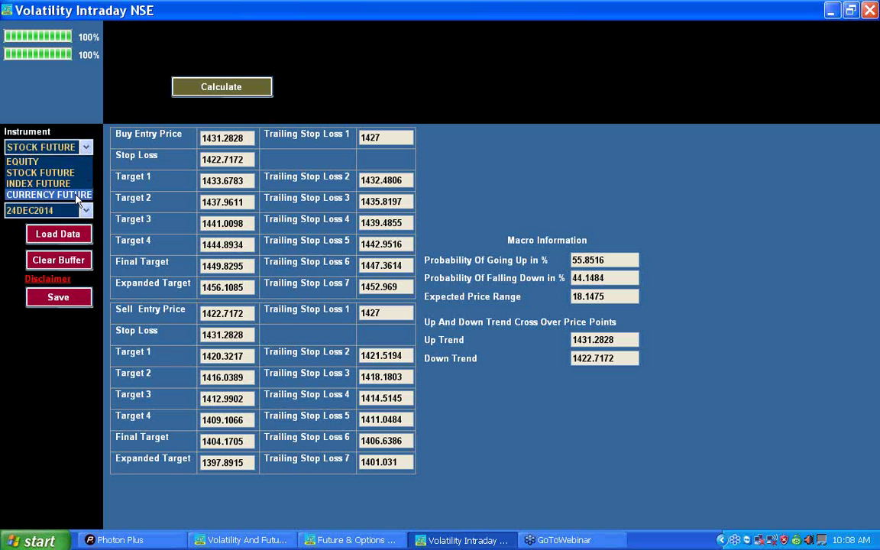
left_click(72, 191)
- Choose USDINR as the symbol and load its 29DEC2014 market data
left_click(85, 180)
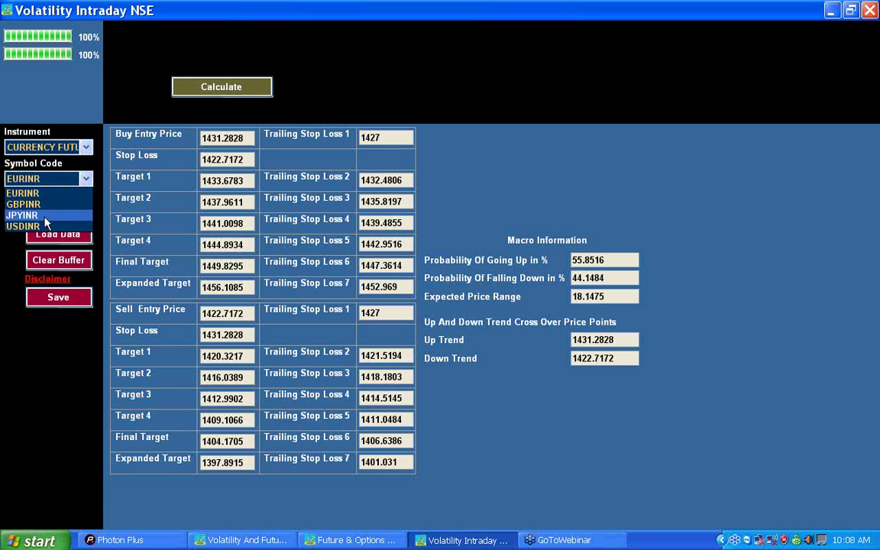
left_click(19, 226)
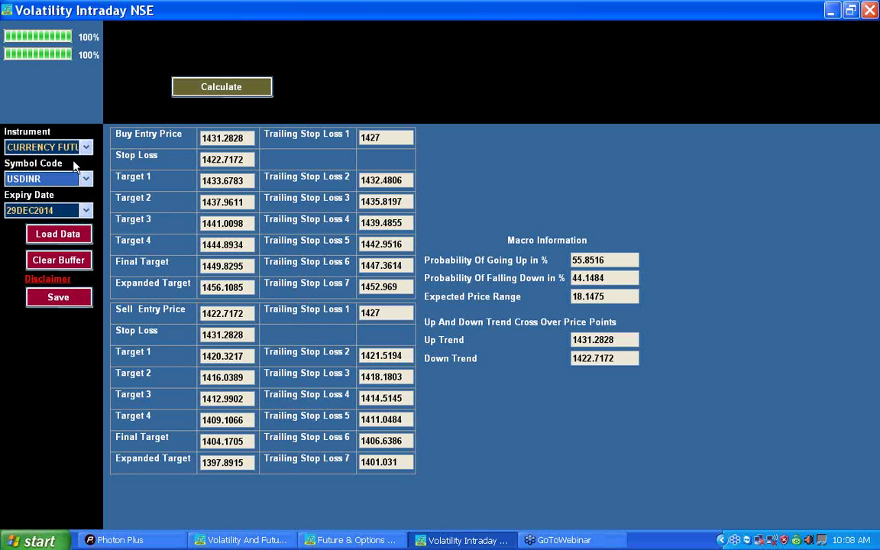
left_click(74, 237)
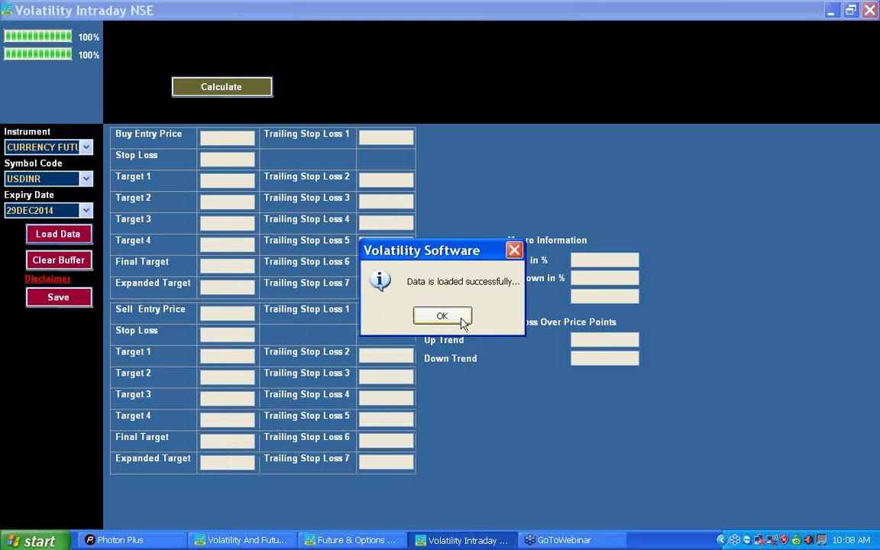
- Calculate USDINR's intraday levels, close the calculator, and launch Automated Volatility Positional Software
left_click(444, 317)
left_click(190, 83)
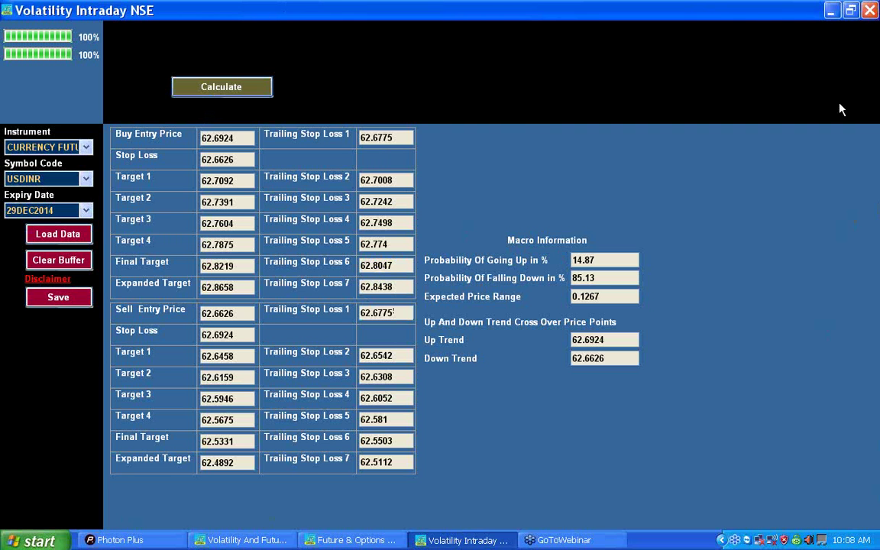
left_click(872, 10)
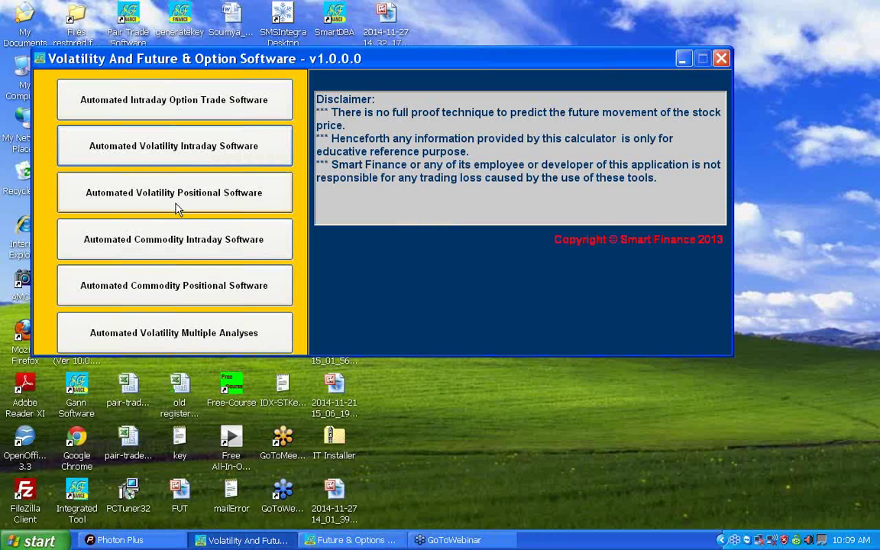
left_click(181, 200)
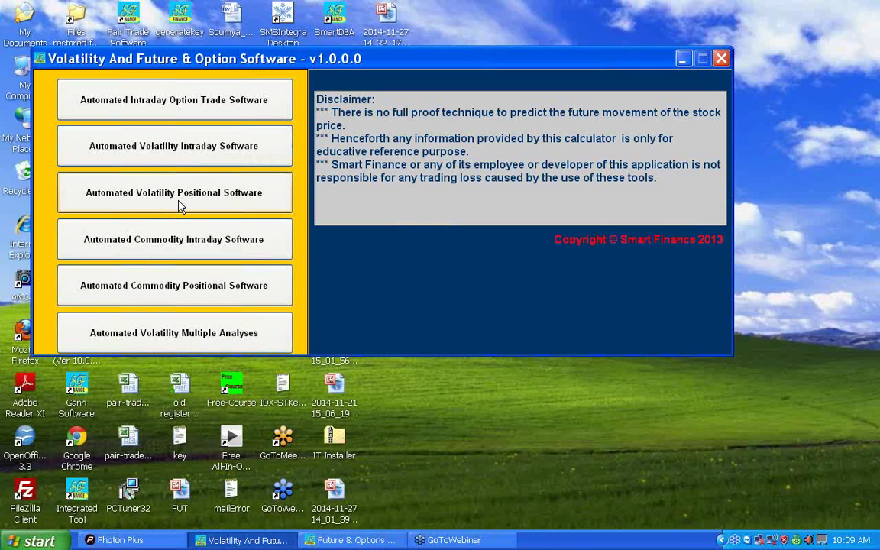